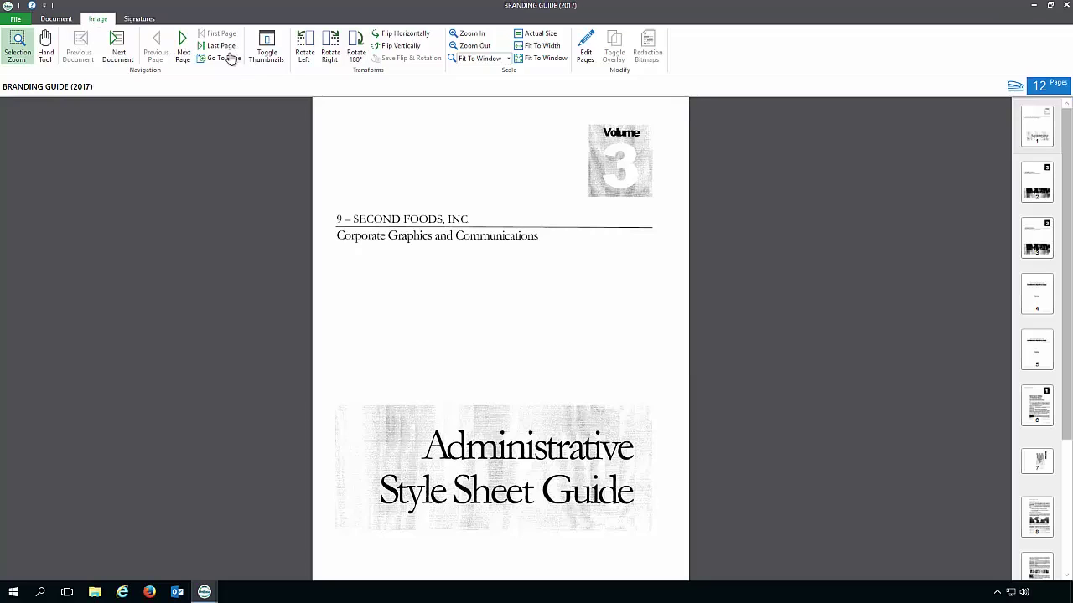
# - Page forward to the sideways Table of Contents and open the document in Edit Pages
pyautogui.click(181, 53)
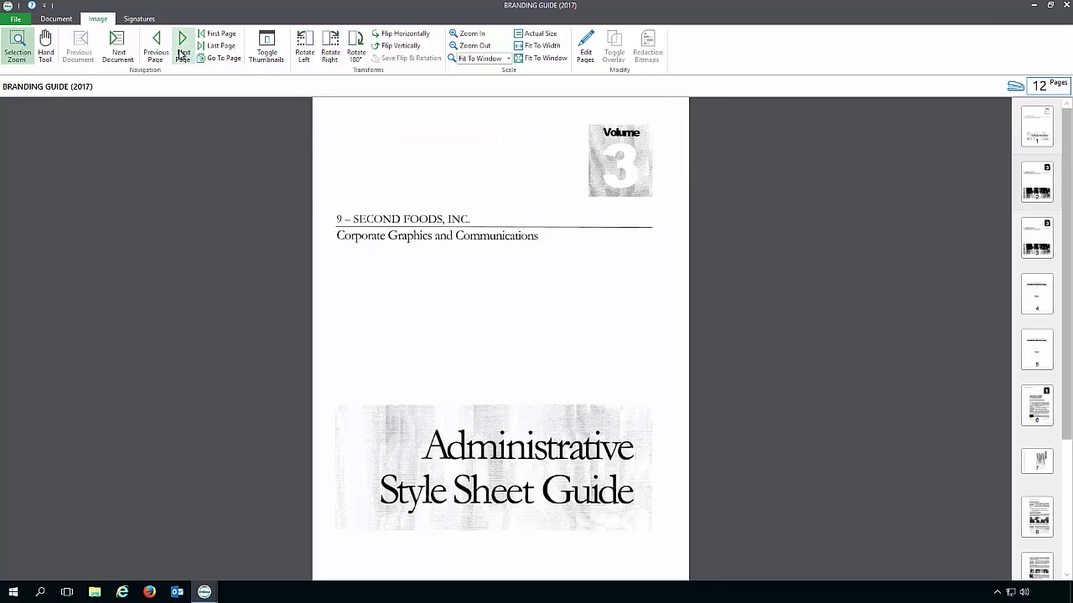
pyautogui.click(181, 53)
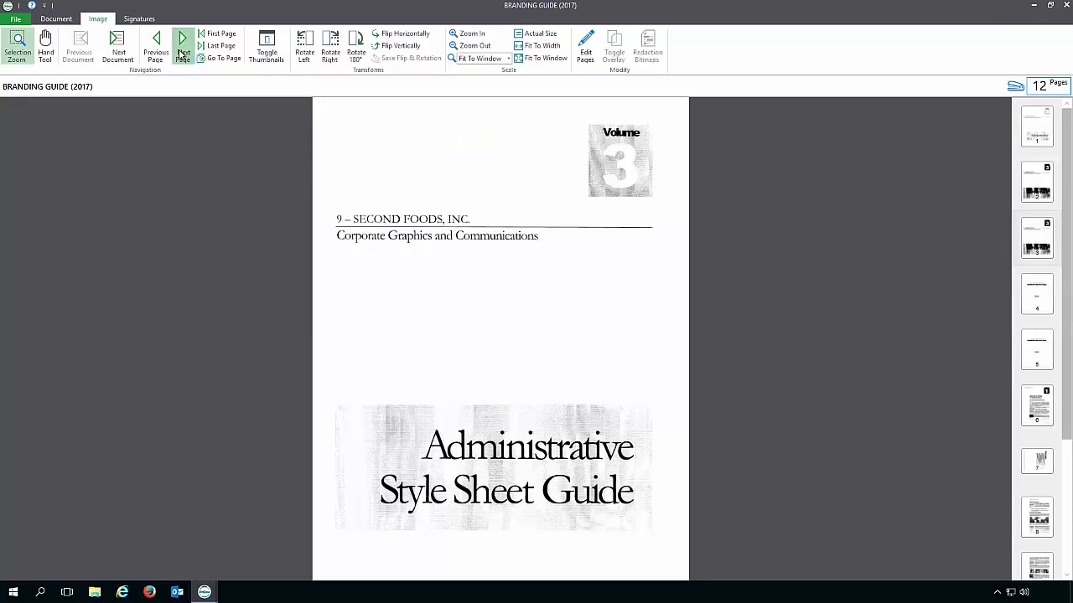
pyautogui.click(182, 54)
pyautogui.click(182, 54)
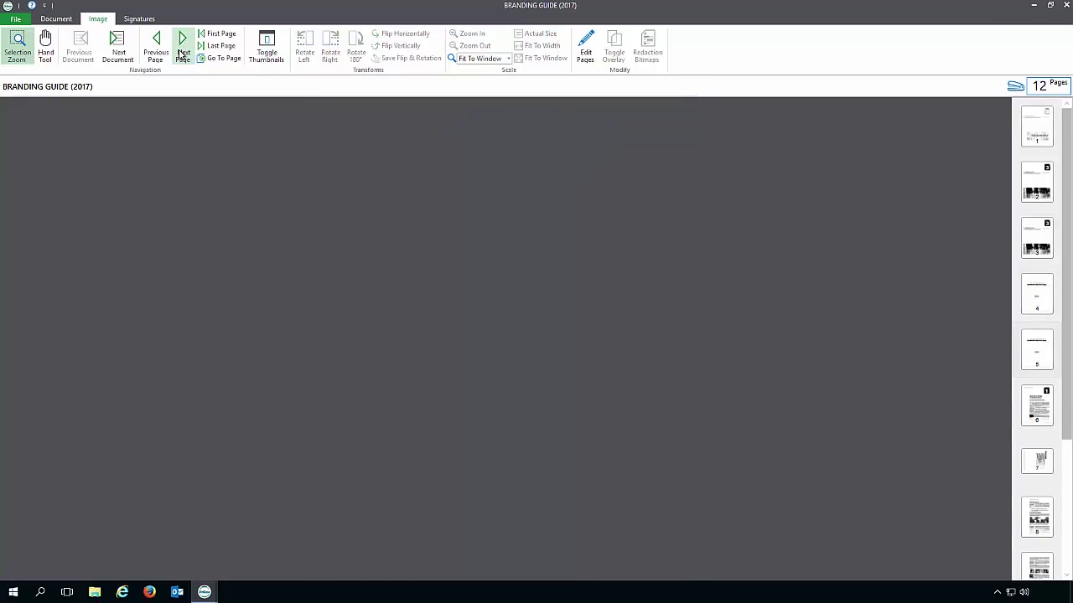
pyautogui.click(182, 53)
pyautogui.click(181, 54)
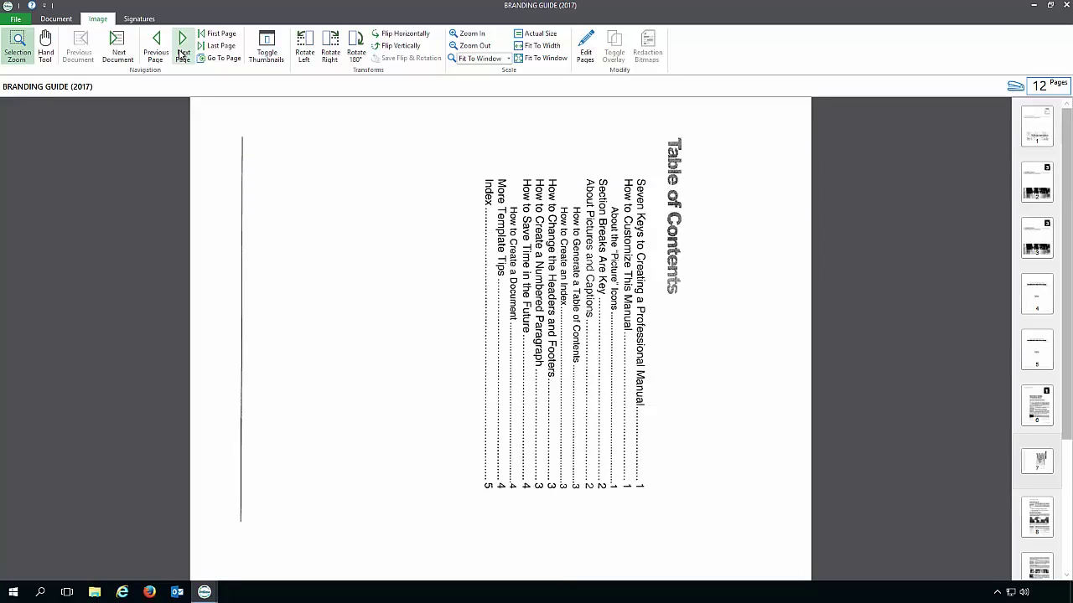
pyautogui.click(586, 55)
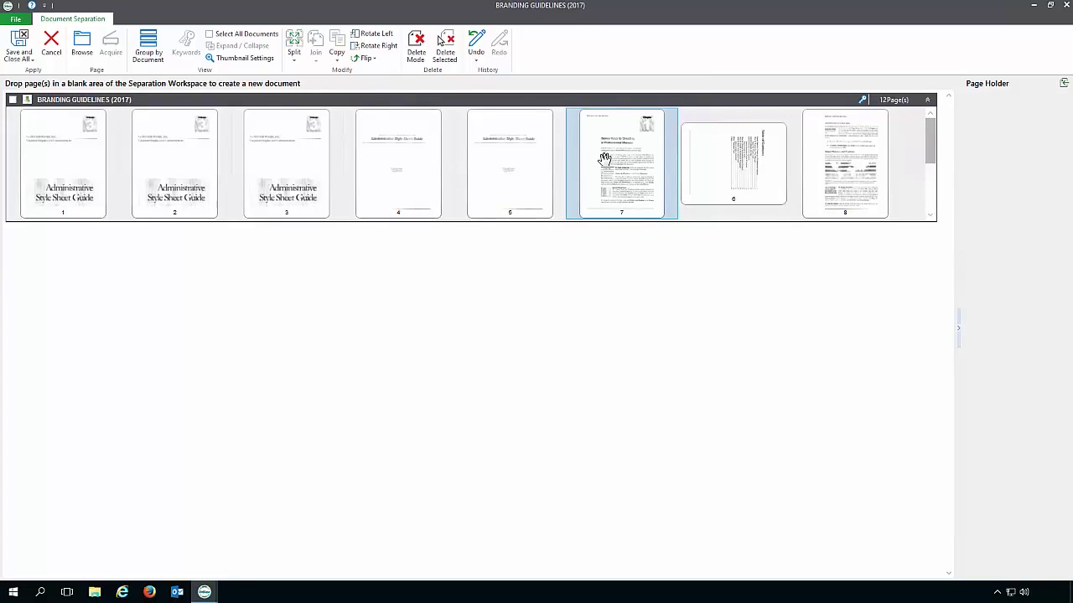
pyautogui.moveTo(627, 164); pyautogui.dragTo(1012, 157)
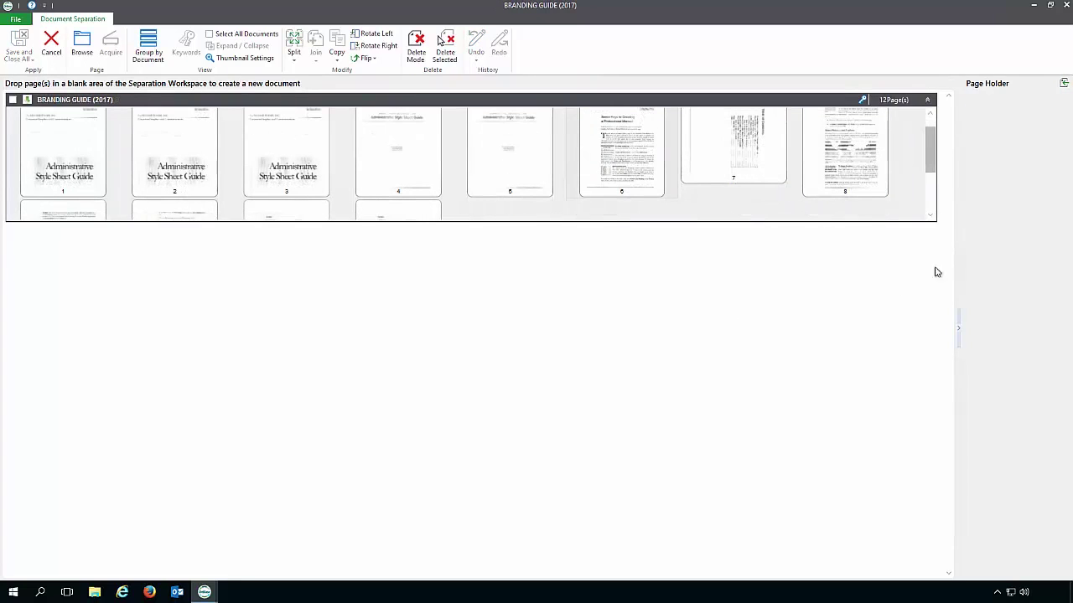
pyautogui.moveTo(962, 256); pyautogui.dragTo(818, 297)
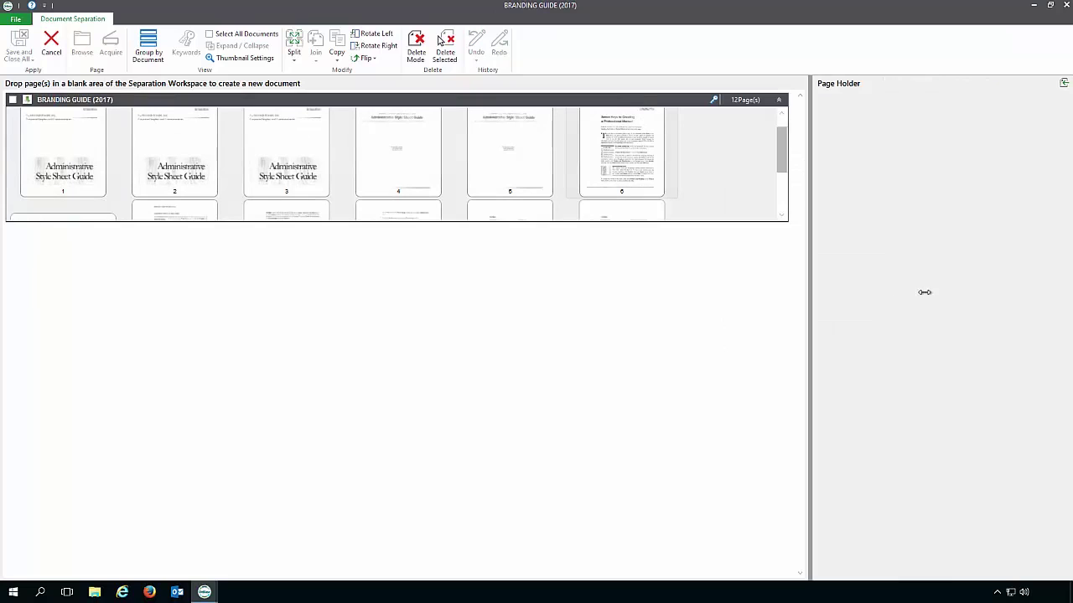
pyautogui.moveTo(953, 289); pyautogui.dragTo(960, 290)
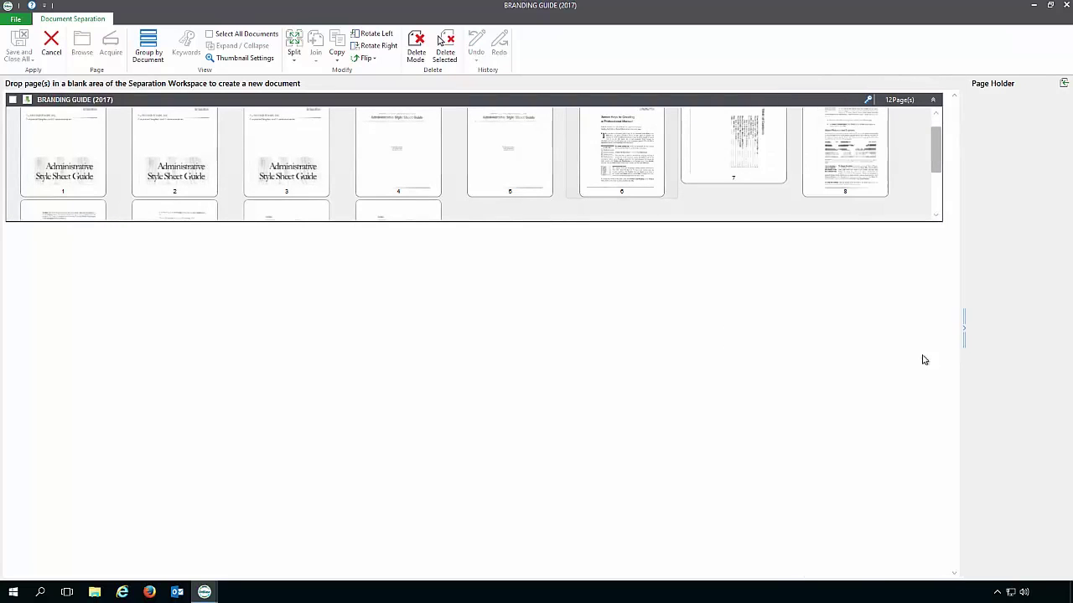
pyautogui.click(964, 332)
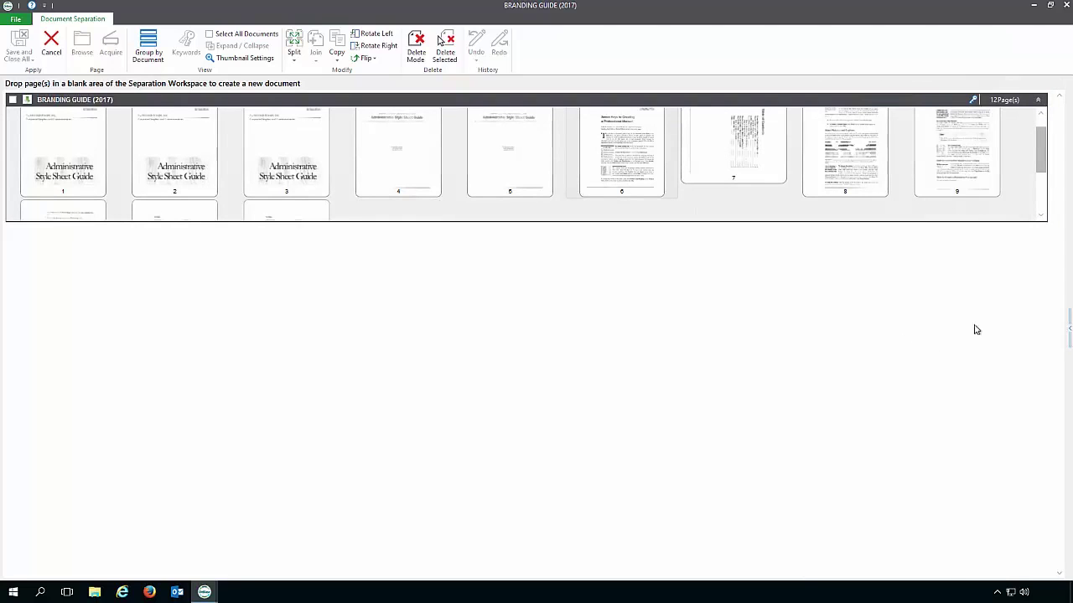
pyautogui.click(1065, 331)
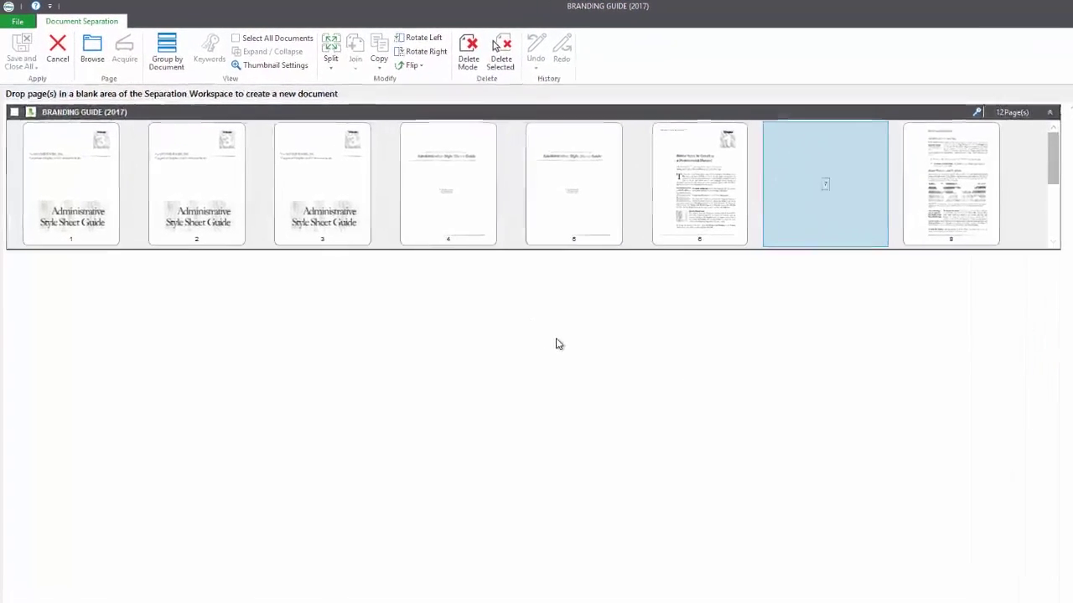
# - Rotate page 7 left so the Table of Contents reads upright, leaving it unflipped
pyautogui.click(424, 45)
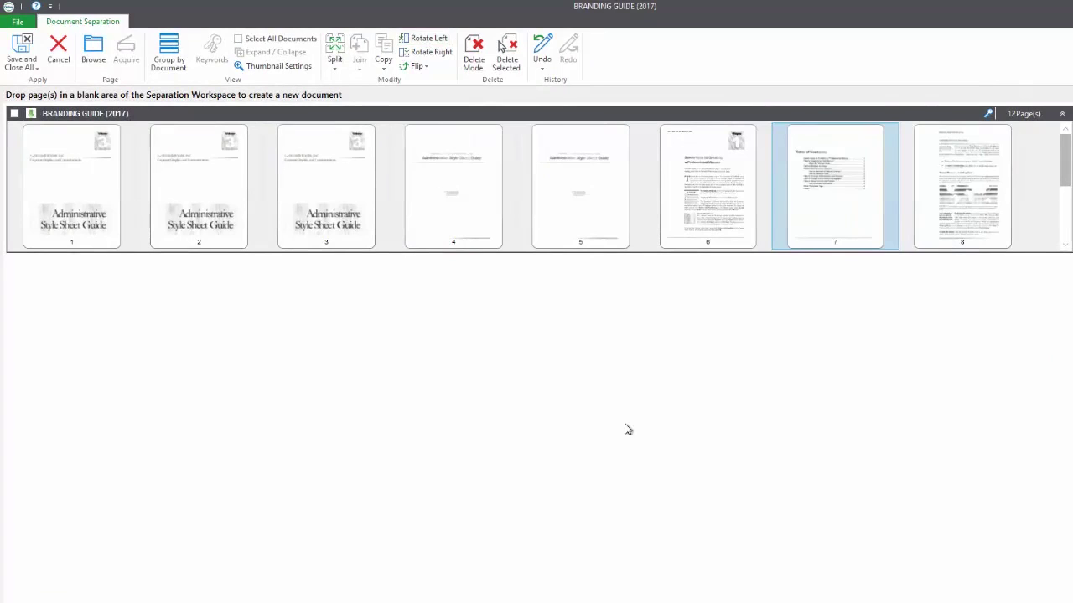
pyautogui.click(416, 67)
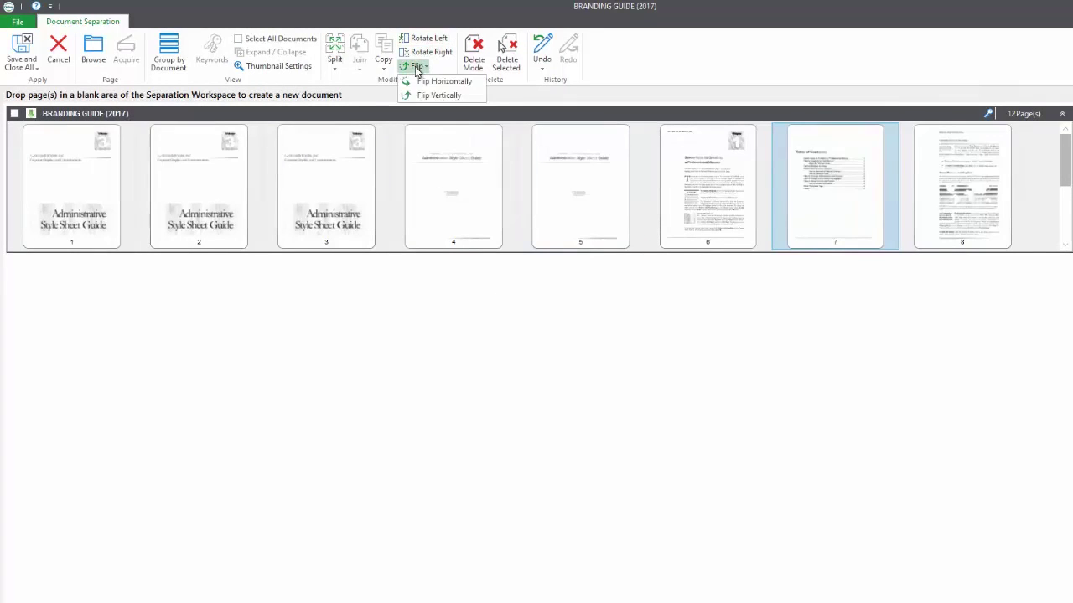
pyautogui.click(416, 67)
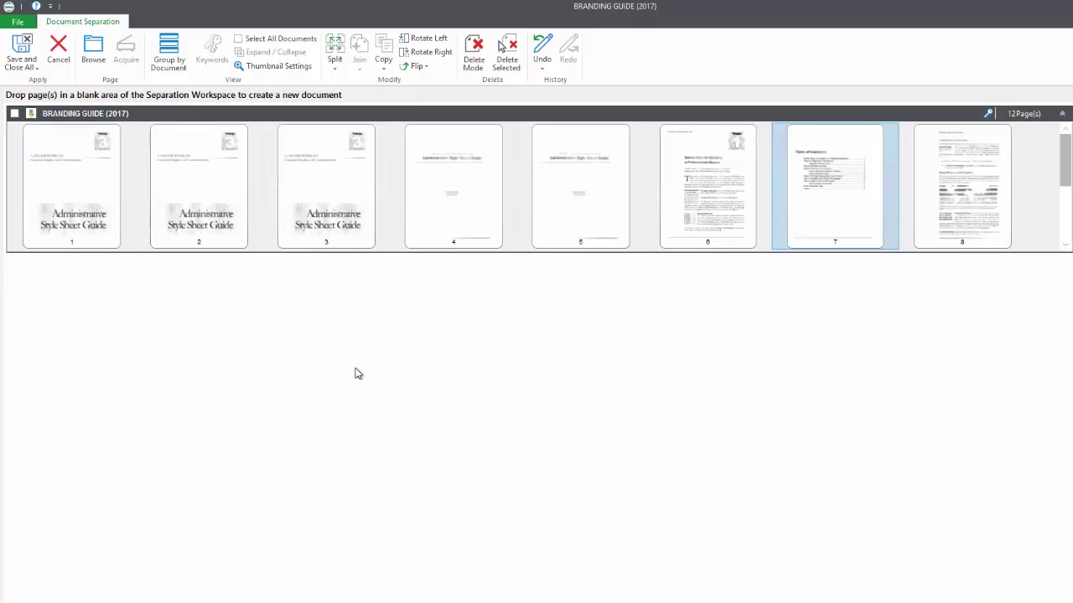
# - Select duplicate pages 2 and 4 and mark them for deletion
pyautogui.click(219, 195)
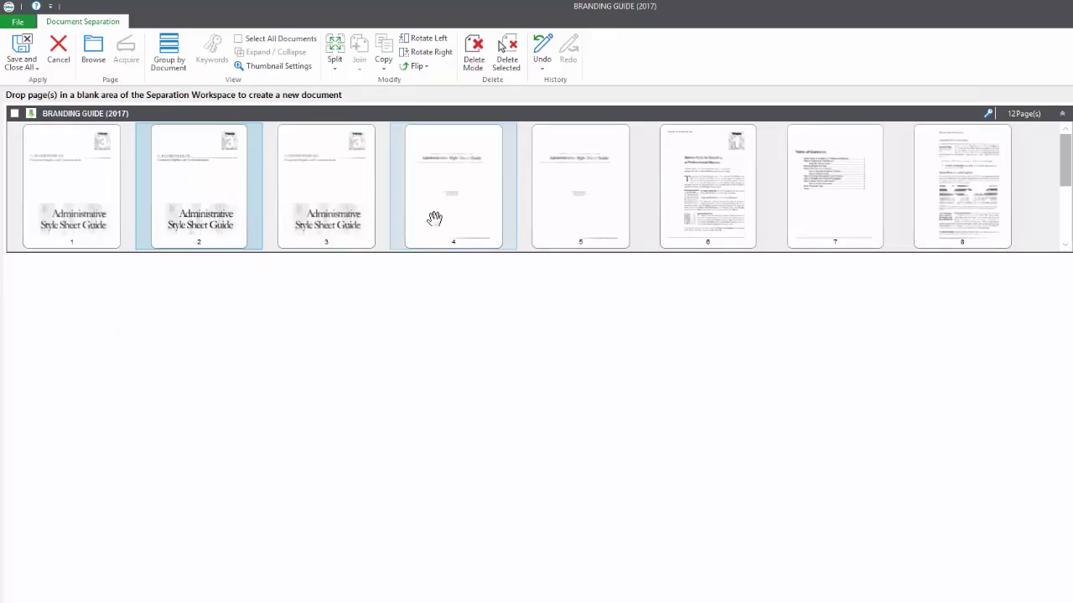
pyautogui.moveTo(435, 218); pyautogui.dragTo(482, 350)
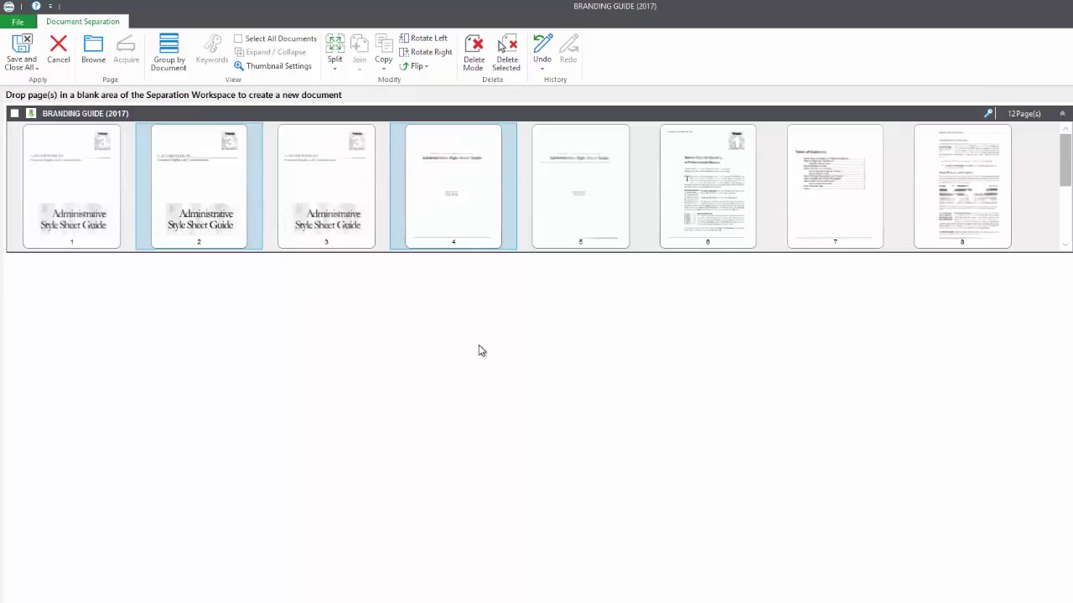
pyautogui.click(505, 67)
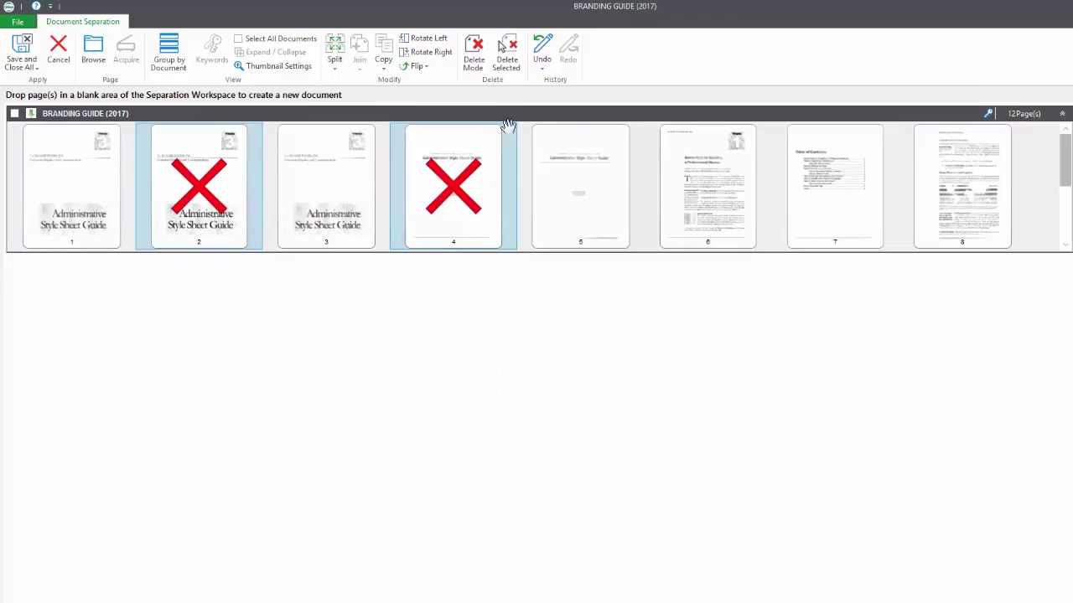
# - Use Delete Mode to mark pages 3 and 12 for deletion, then turn it off
pyautogui.click(474, 61)
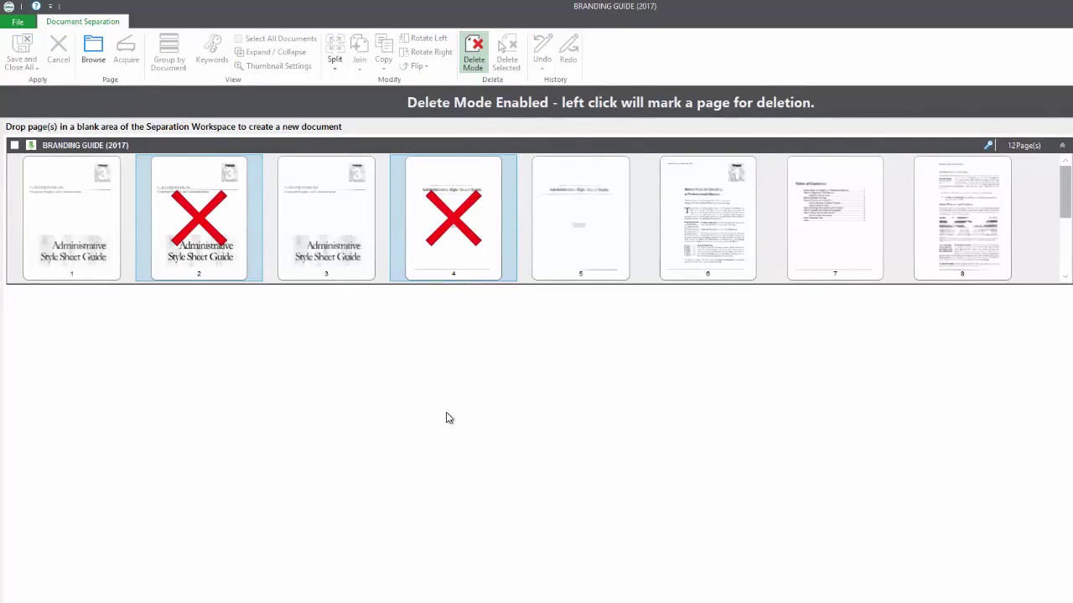
pyautogui.click(335, 260)
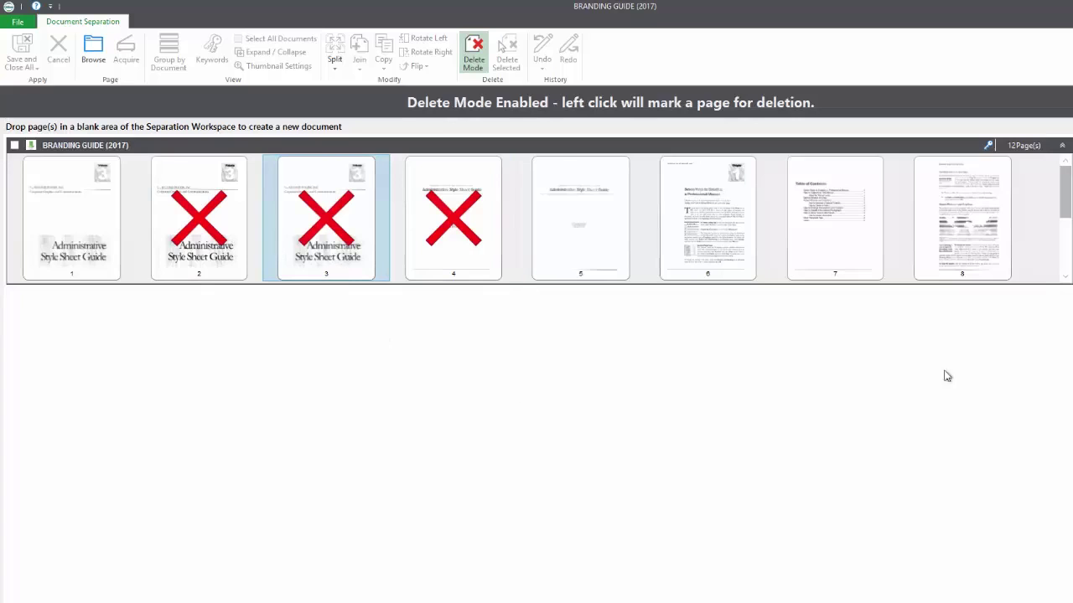
pyautogui.click(1062, 256)
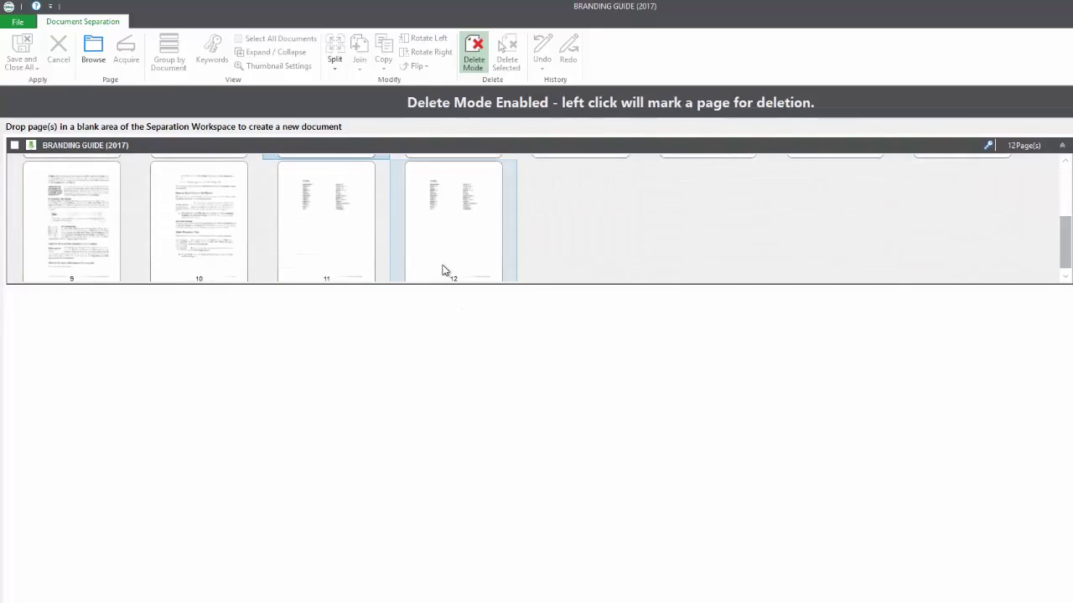
pyautogui.click(444, 271)
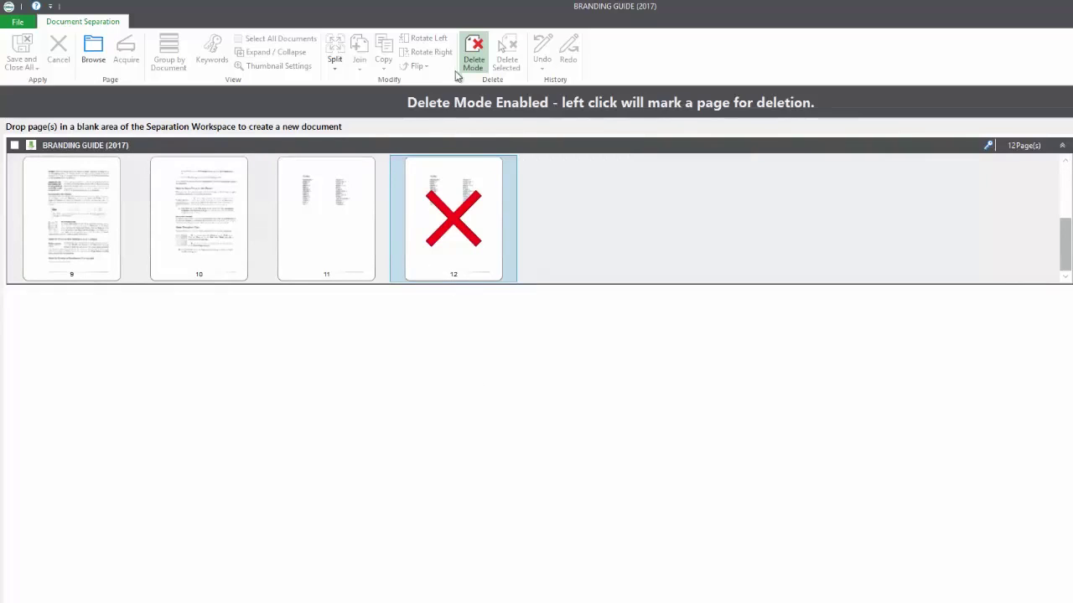
pyautogui.click(473, 52)
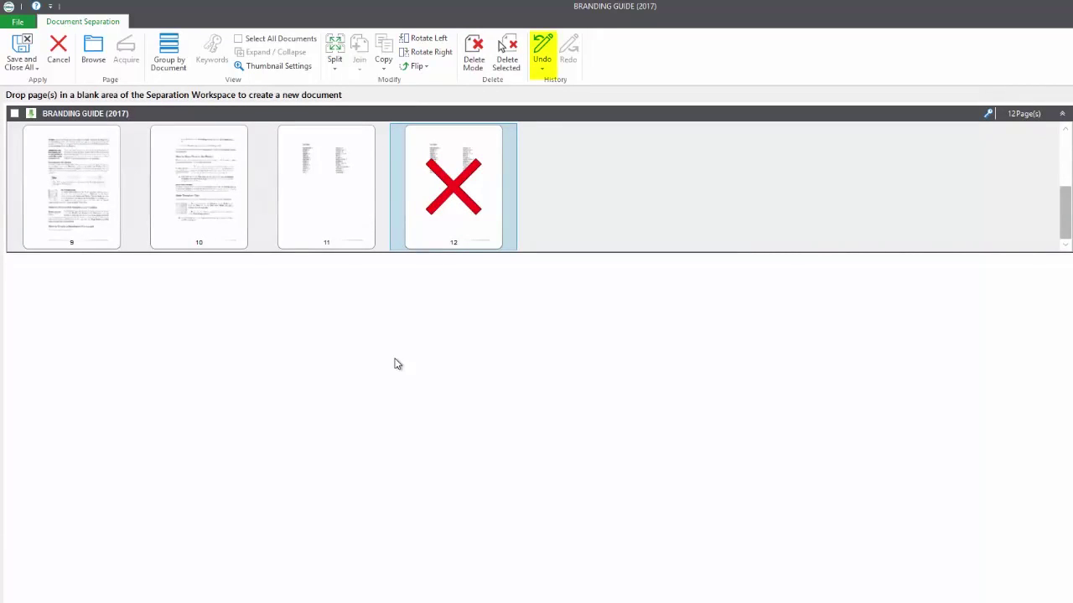
# - Drag the Table of Contents (page 7) between pages 5 and 6
pyautogui.moveTo(1066, 212); pyautogui.dragTo(1048, 163)
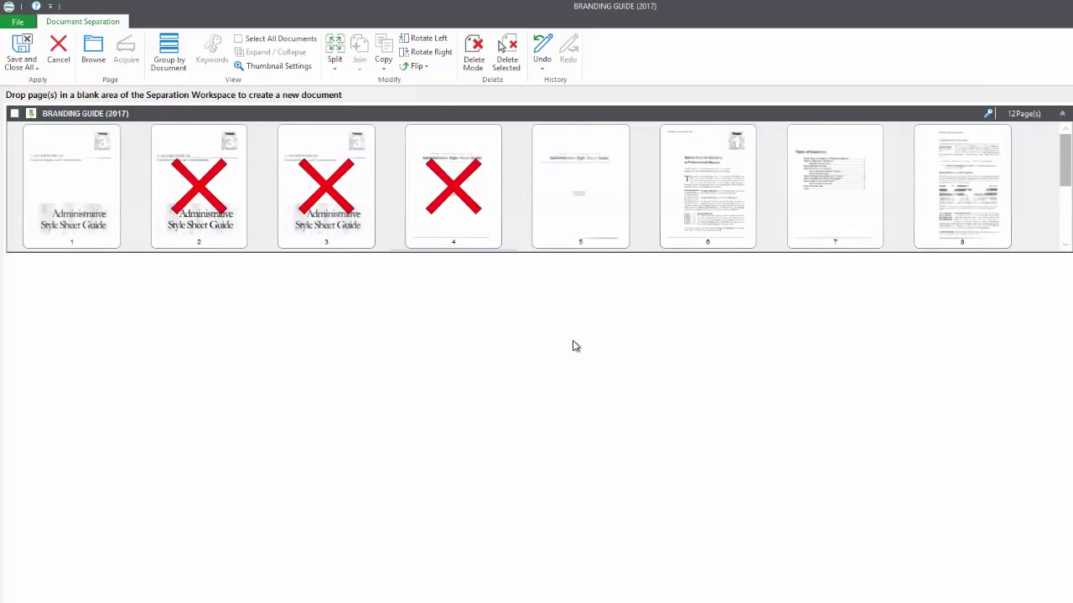
pyautogui.click(830, 216)
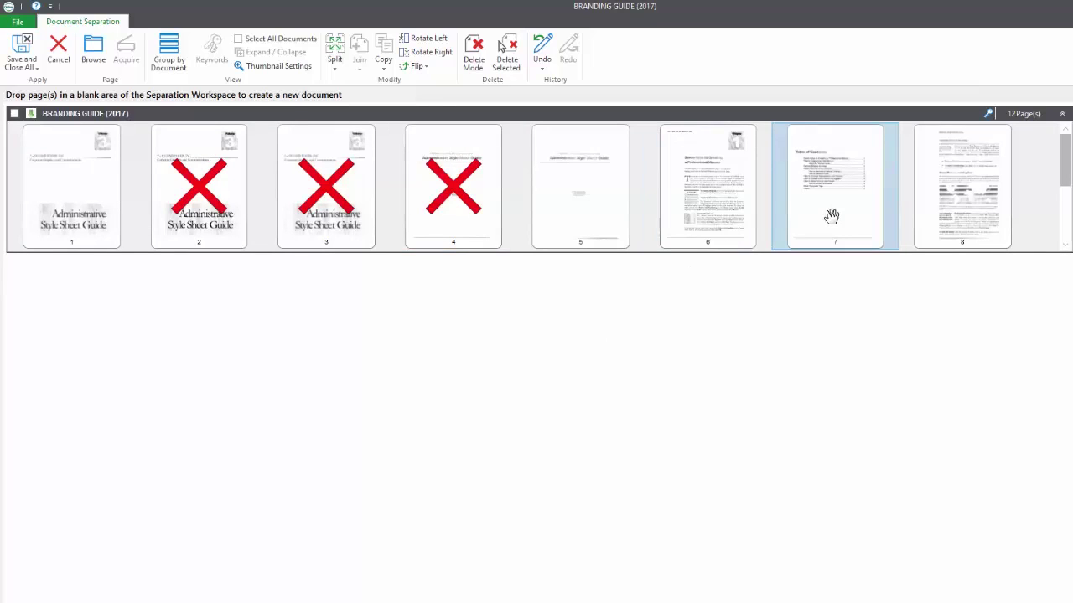
pyautogui.moveTo(830, 216); pyautogui.dragTo(679, 194)
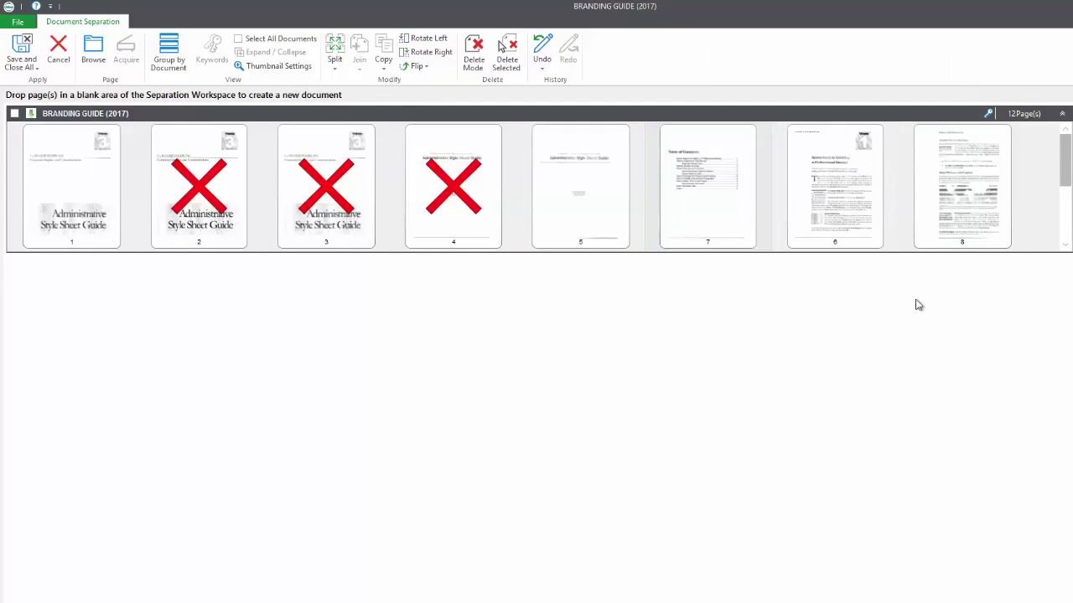
pyautogui.moveTo(1062, 165); pyautogui.dragTo(1034, 156)
# - Save and close the page edits, then page through the saved BRANDING GUIDE (2017)
pyautogui.click(23, 59)
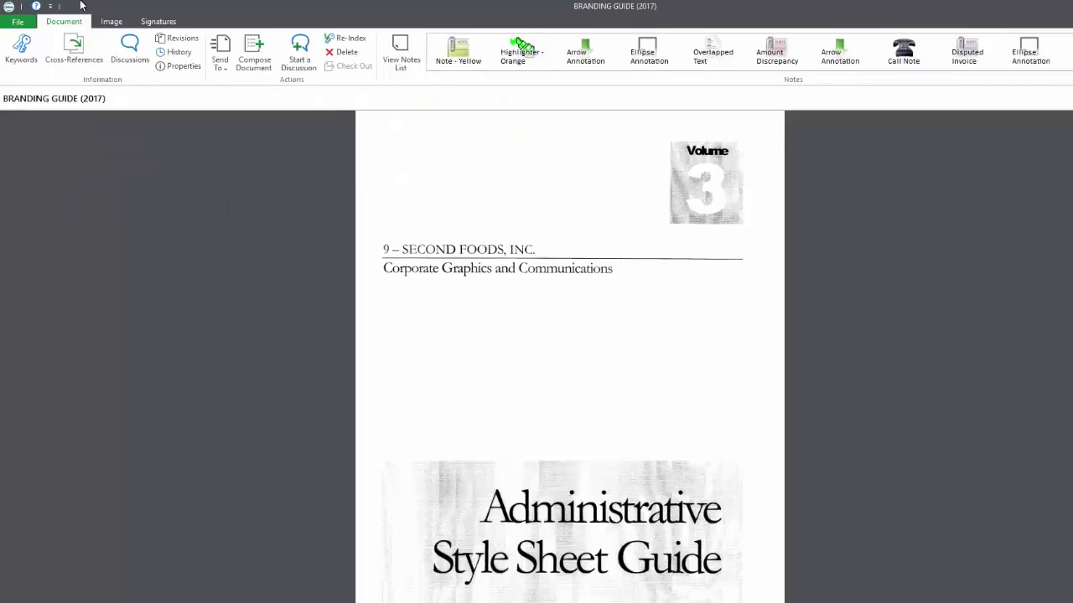
pyautogui.click(209, 56)
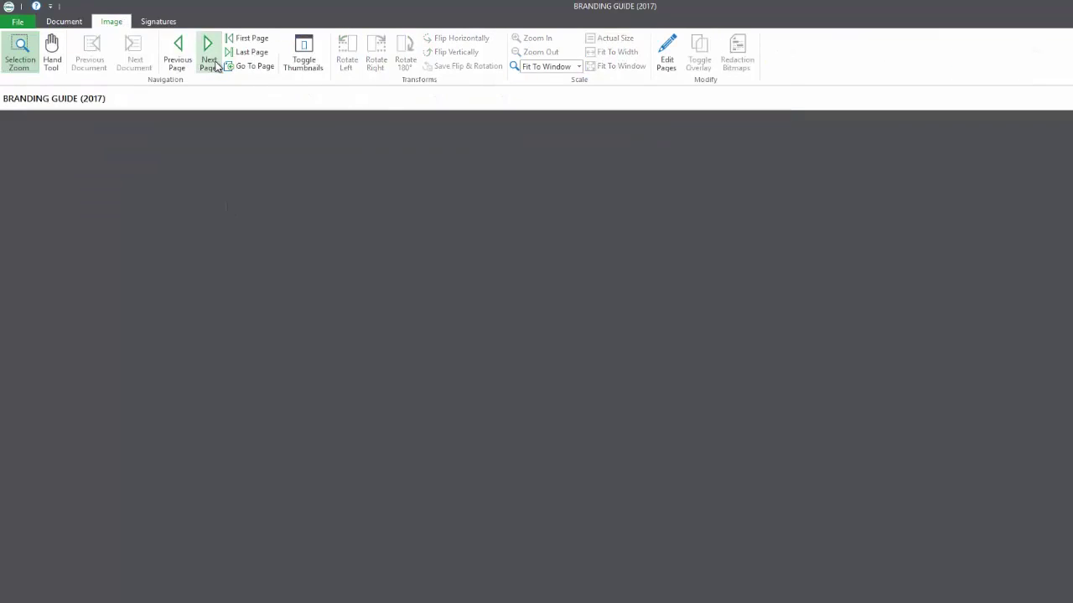
pyautogui.click(213, 63)
pyautogui.click(213, 64)
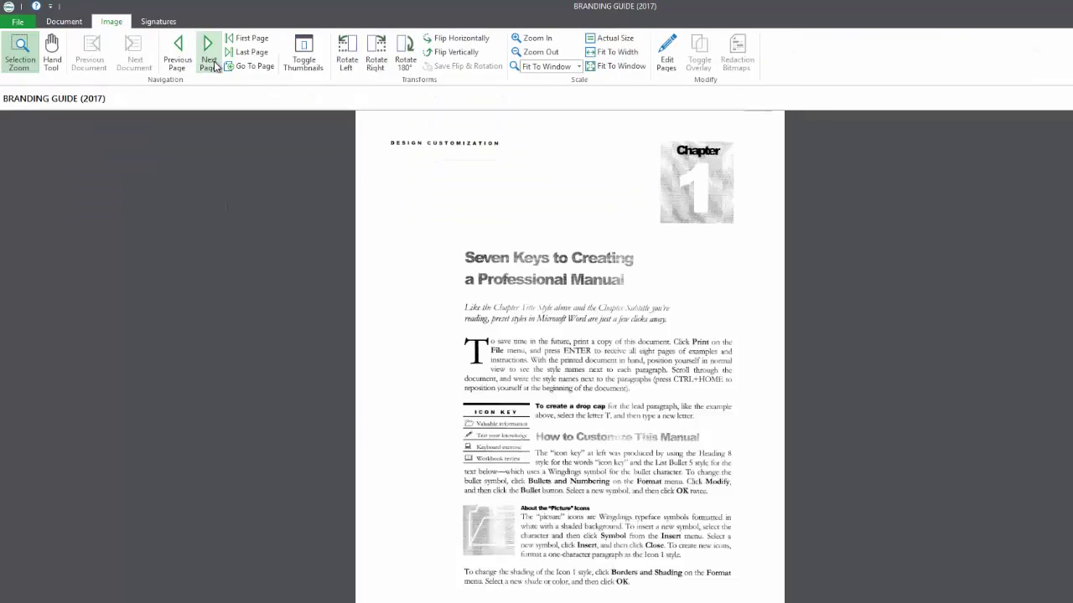
pyautogui.click(213, 65)
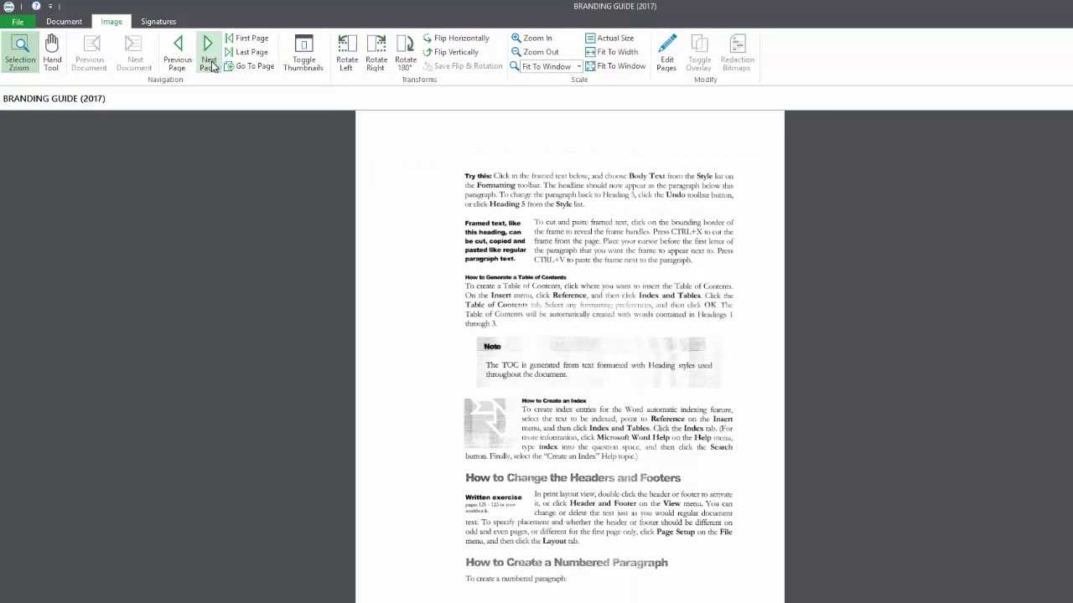